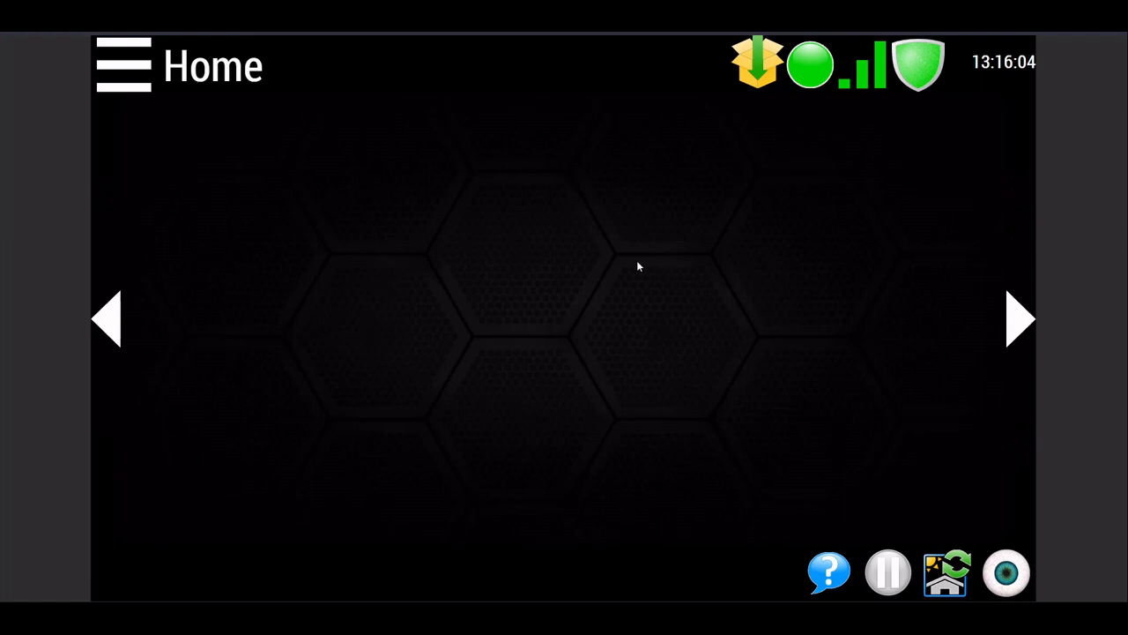
Step: Open the controller's administration preferences
{"action": "left_click", "coordinate": [124, 59]}
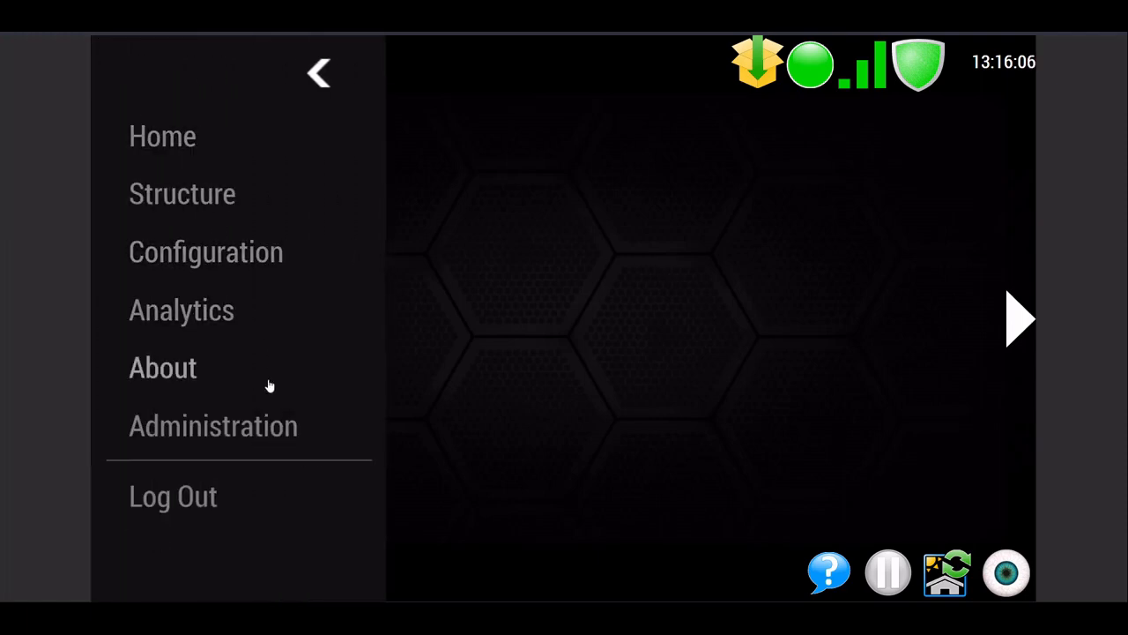
{"action": "left_click", "coordinate": [226, 430]}
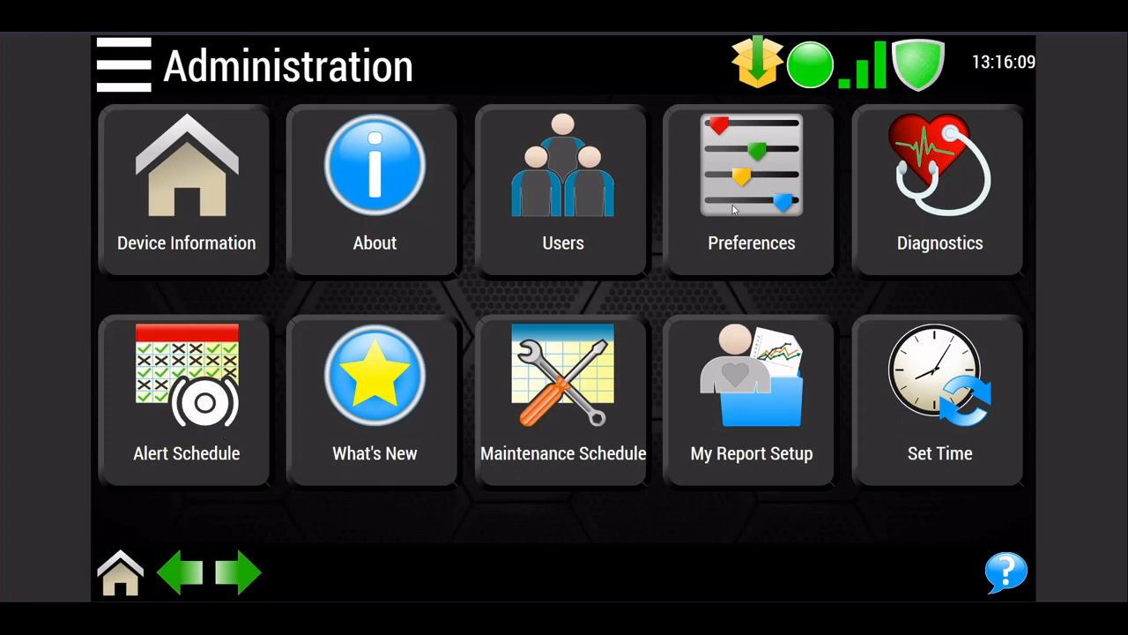
{"action": "left_click", "coordinate": [734, 208]}
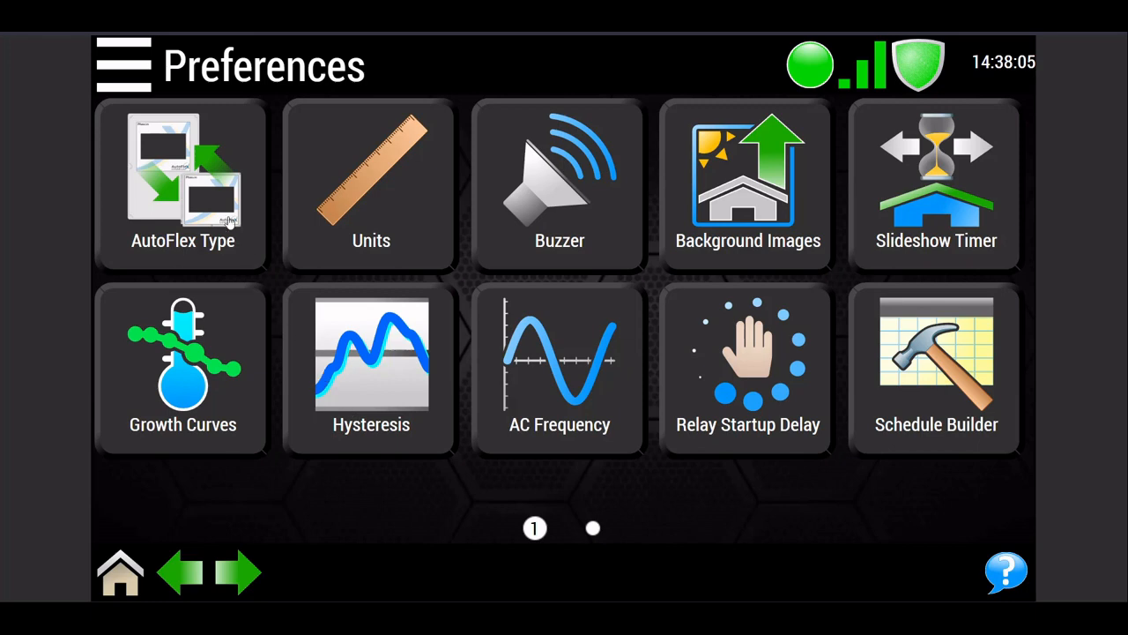
Step: Compare the AutoFlex control and expansion box types, and save the setup as AutoFlex Mini with Expansion - 6
{"action": "left_click", "coordinate": [215, 192]}
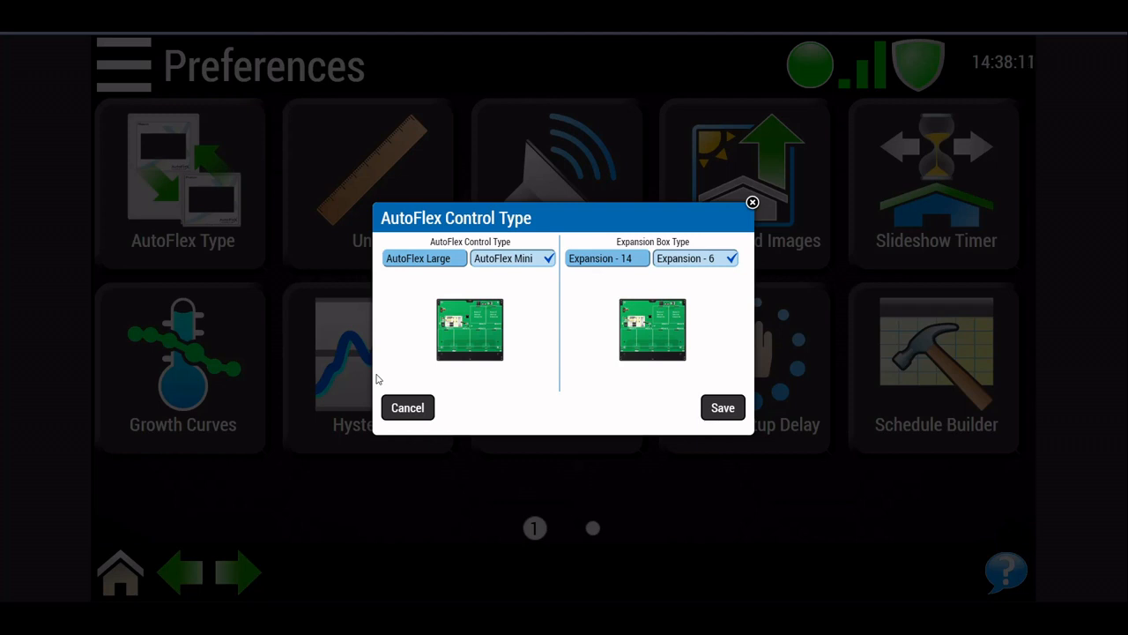
{"action": "left_click", "coordinate": [447, 257]}
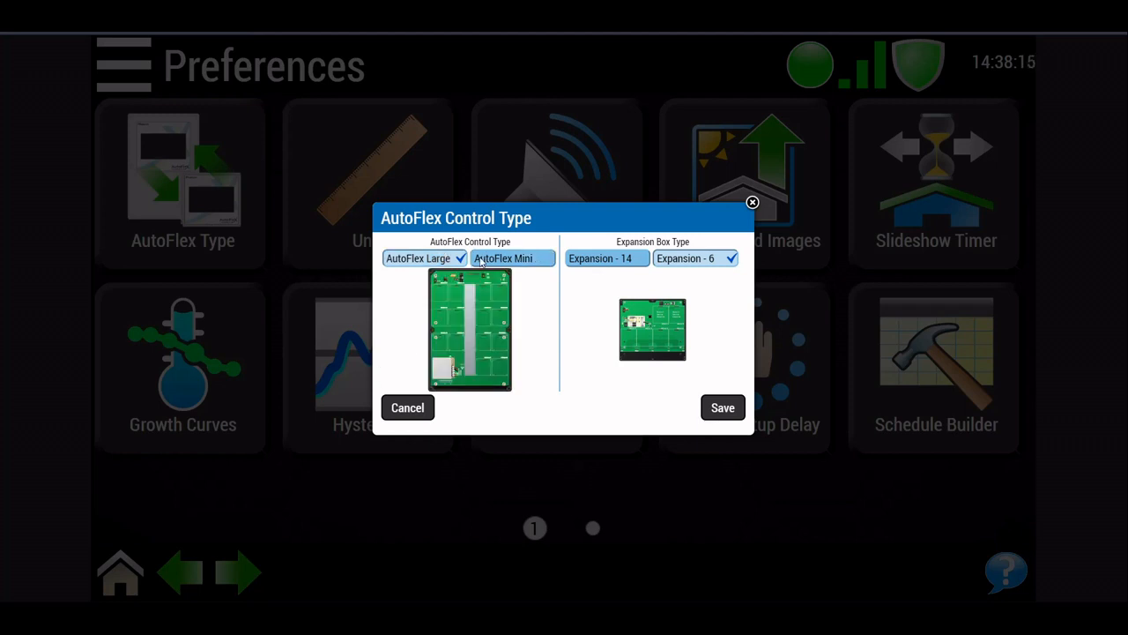
{"action": "left_click", "coordinate": [522, 266]}
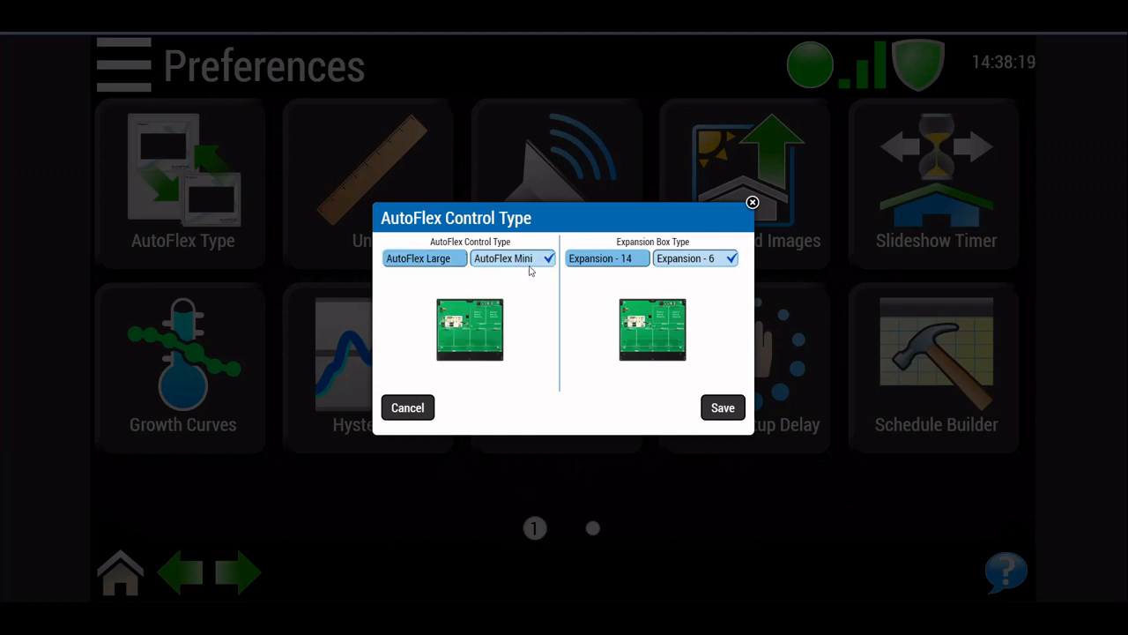
{"action": "left_click", "coordinate": [614, 260]}
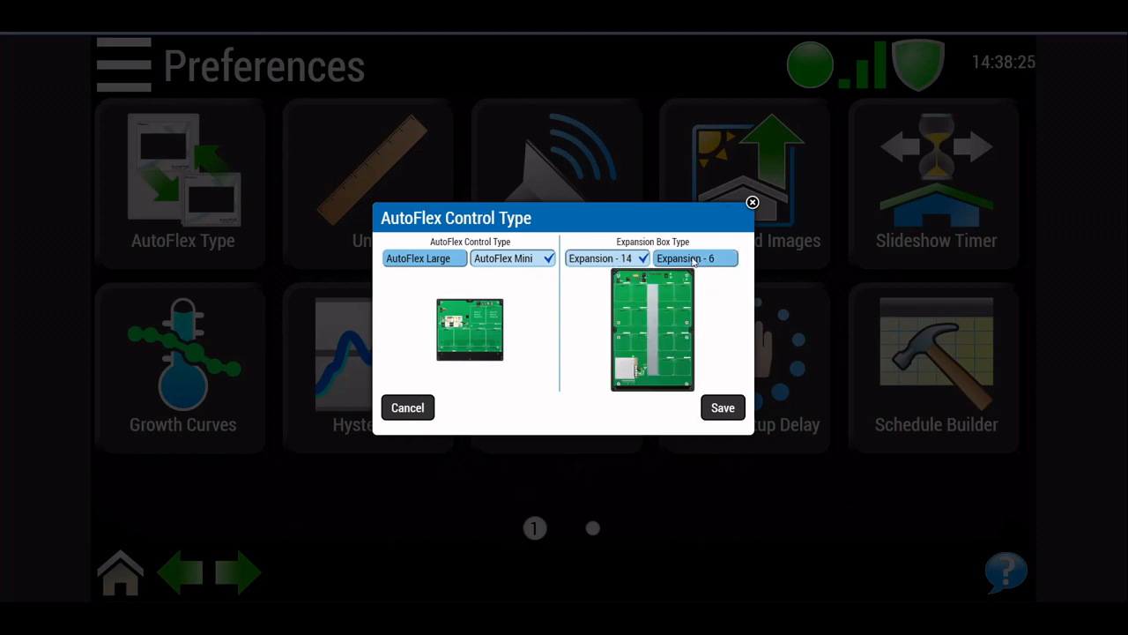
{"action": "left_click", "coordinate": [694, 261]}
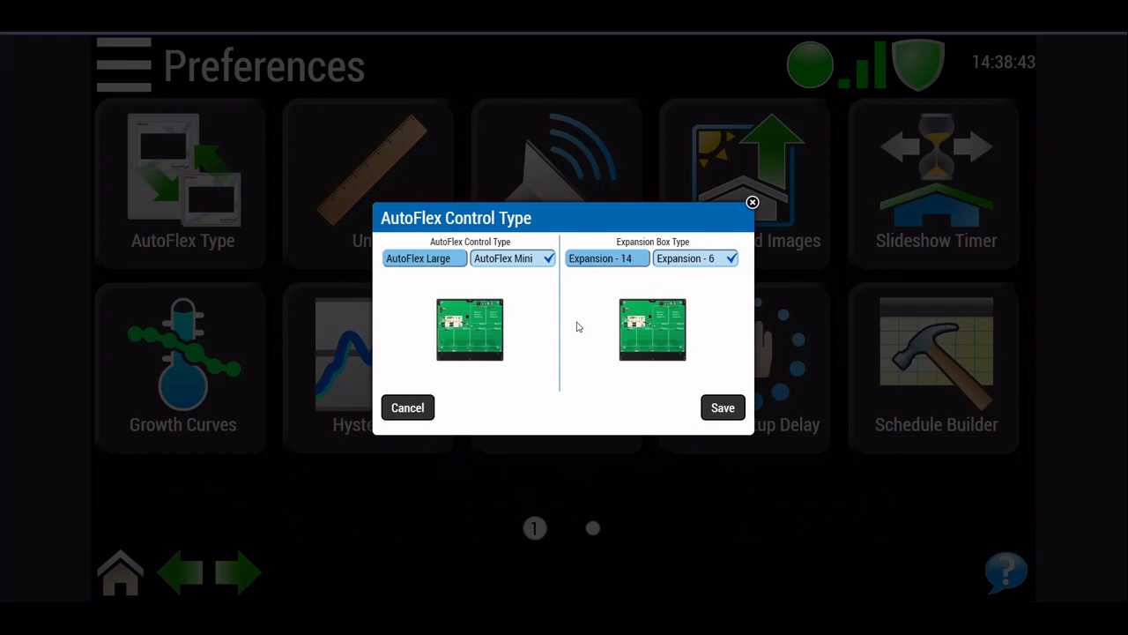
{"action": "left_click", "coordinate": [717, 408]}
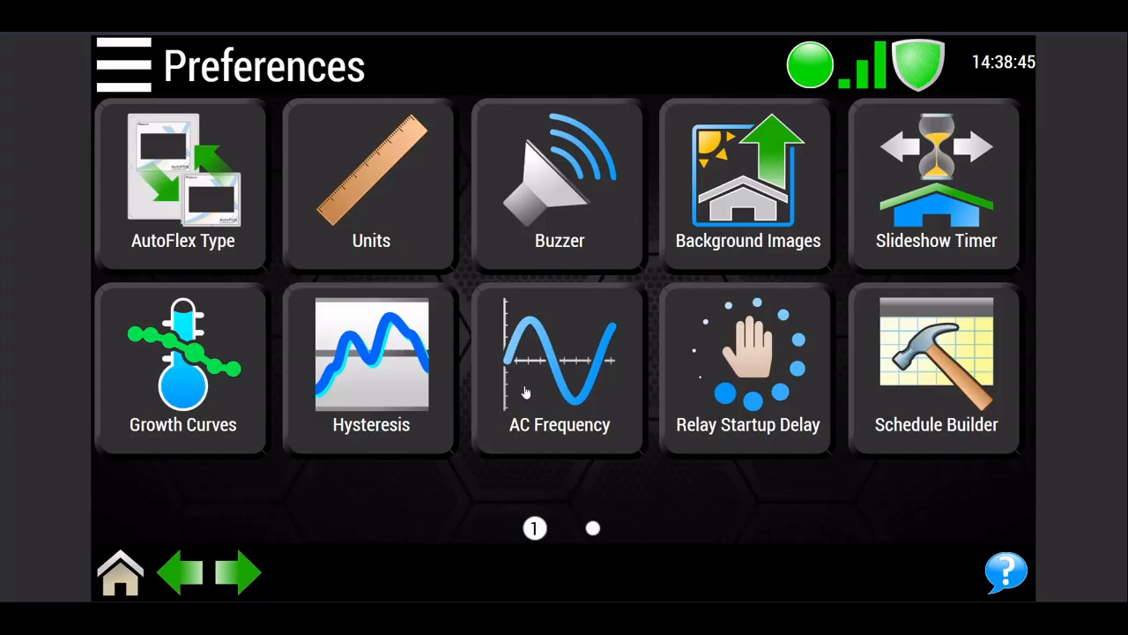
Step: Set the units to Fahrenheit, Miles, Imperial Gallons and Pounds, and save them
{"action": "left_click", "coordinate": [411, 239]}
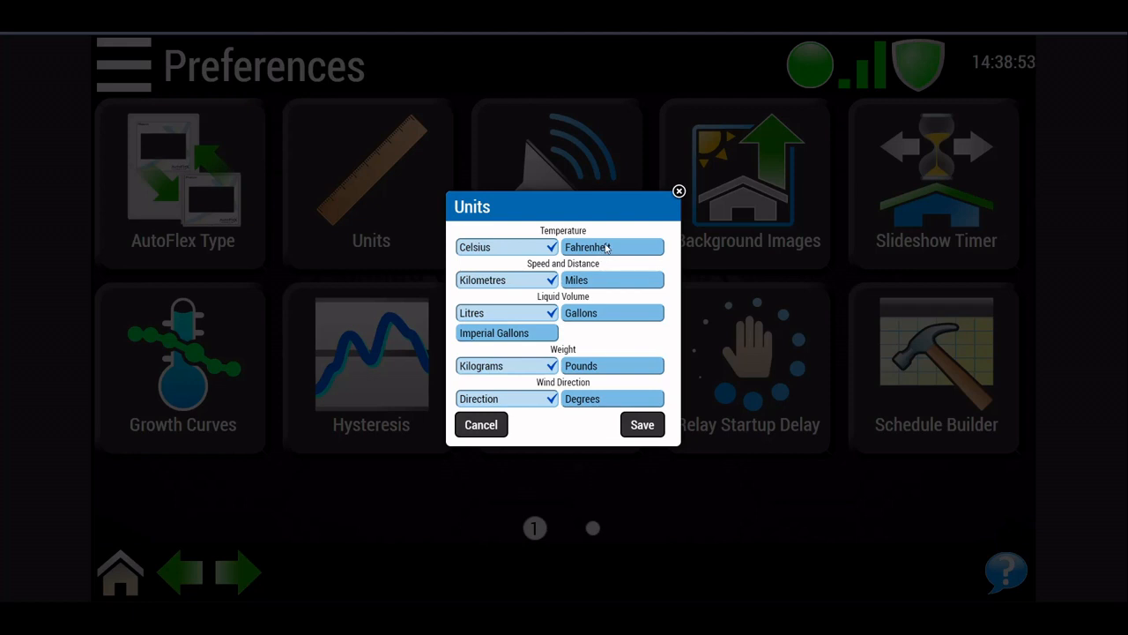
{"action": "left_click", "coordinate": [602, 250]}
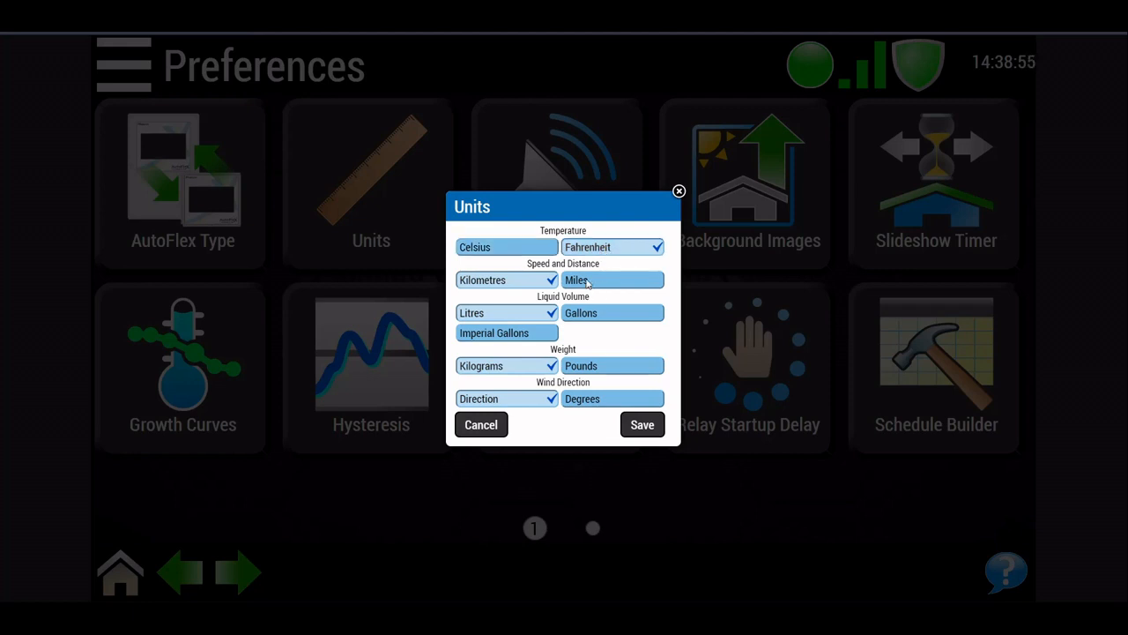
{"action": "left_click", "coordinate": [586, 283]}
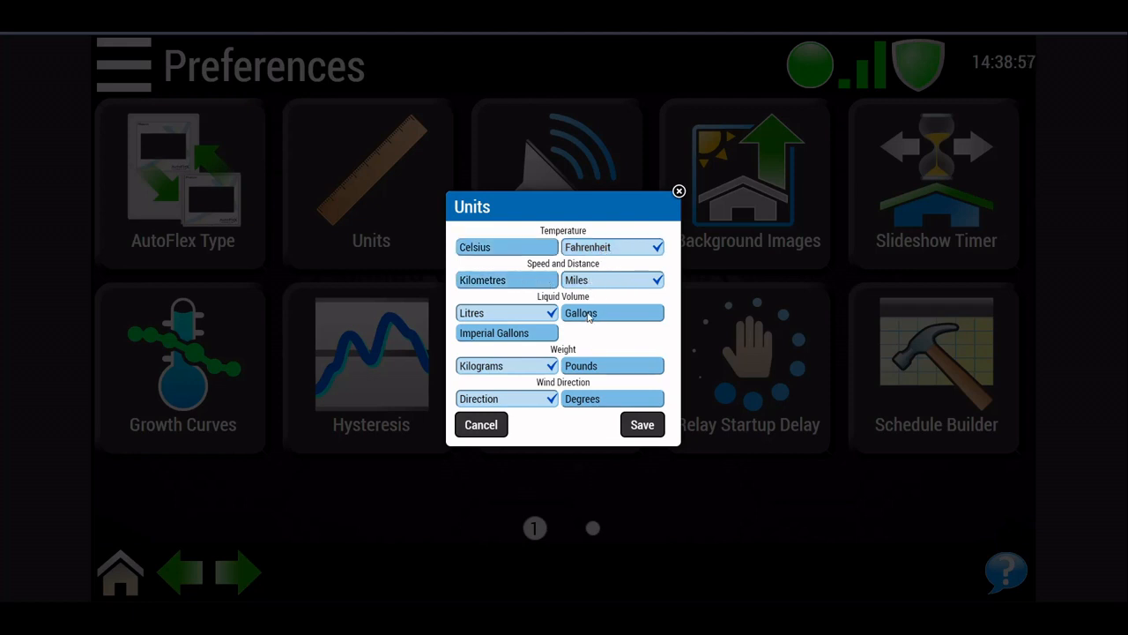
{"action": "left_click", "coordinate": [589, 315]}
{"action": "left_click", "coordinate": [582, 368]}
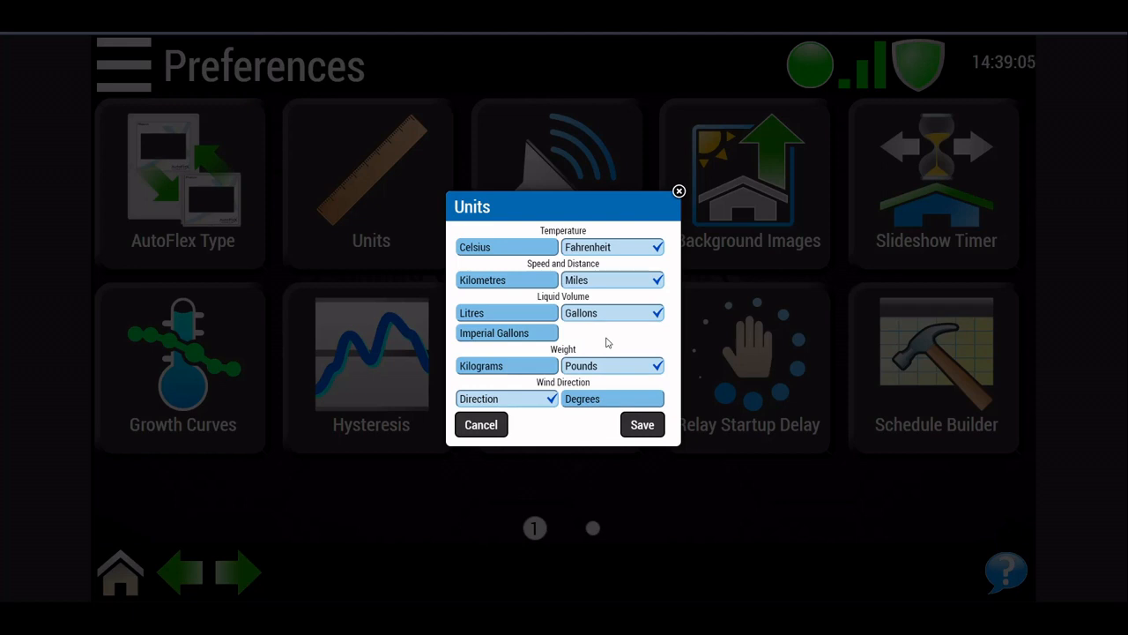
{"action": "left_click", "coordinate": [541, 333]}
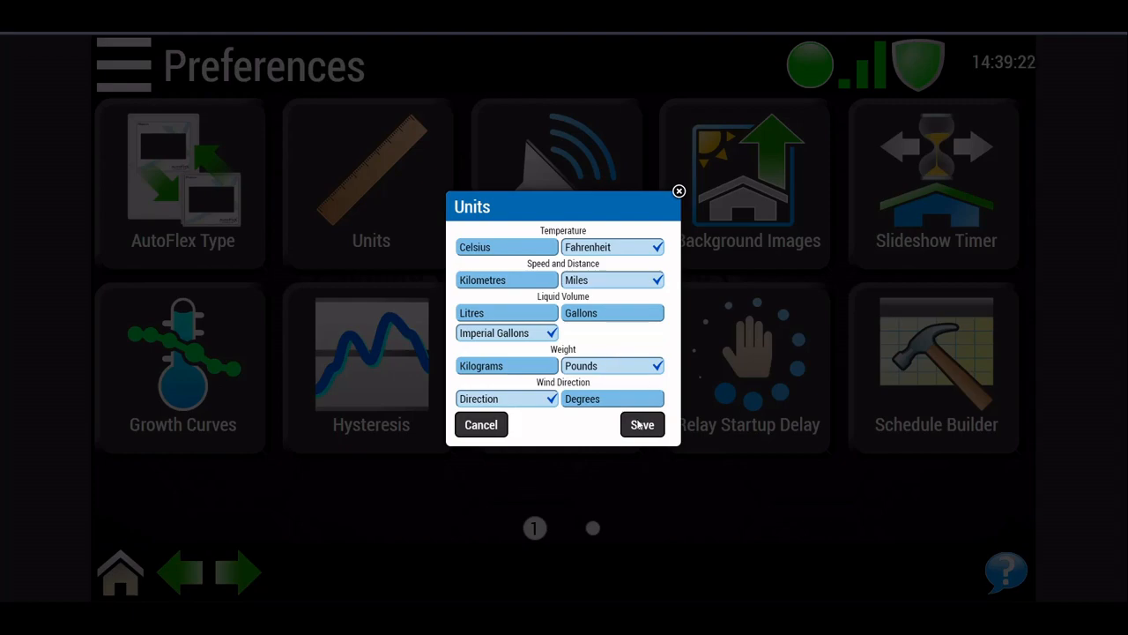
{"action": "left_click", "coordinate": [638, 421]}
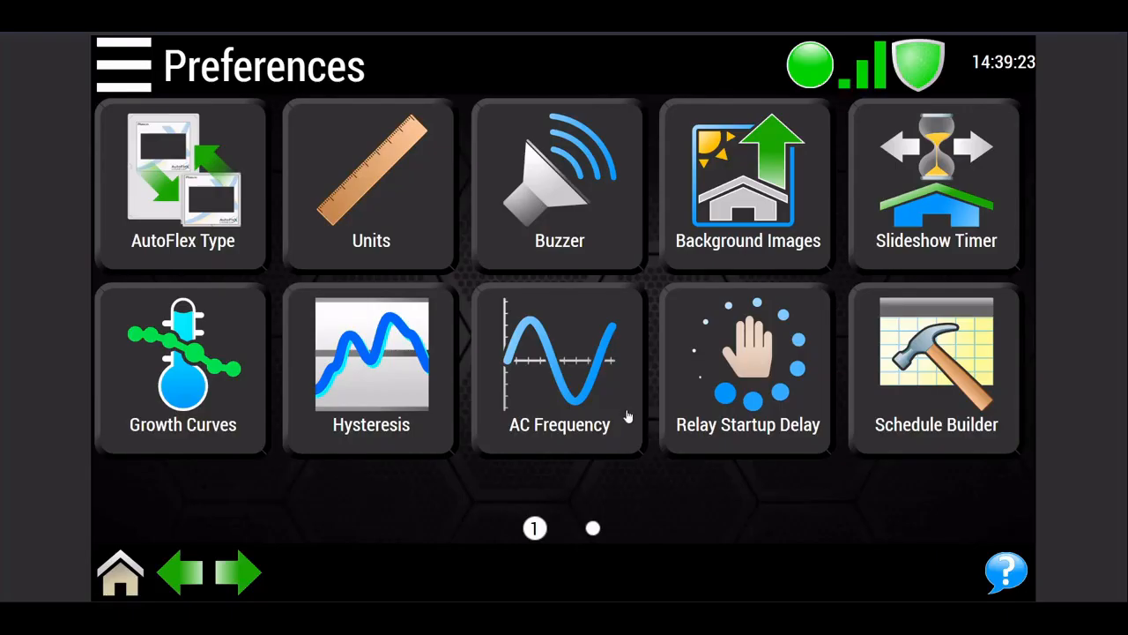
Step: Save the buzzer preference as Not Enabled and the AC frequency as 60Hz
{"action": "left_click", "coordinate": [566, 249]}
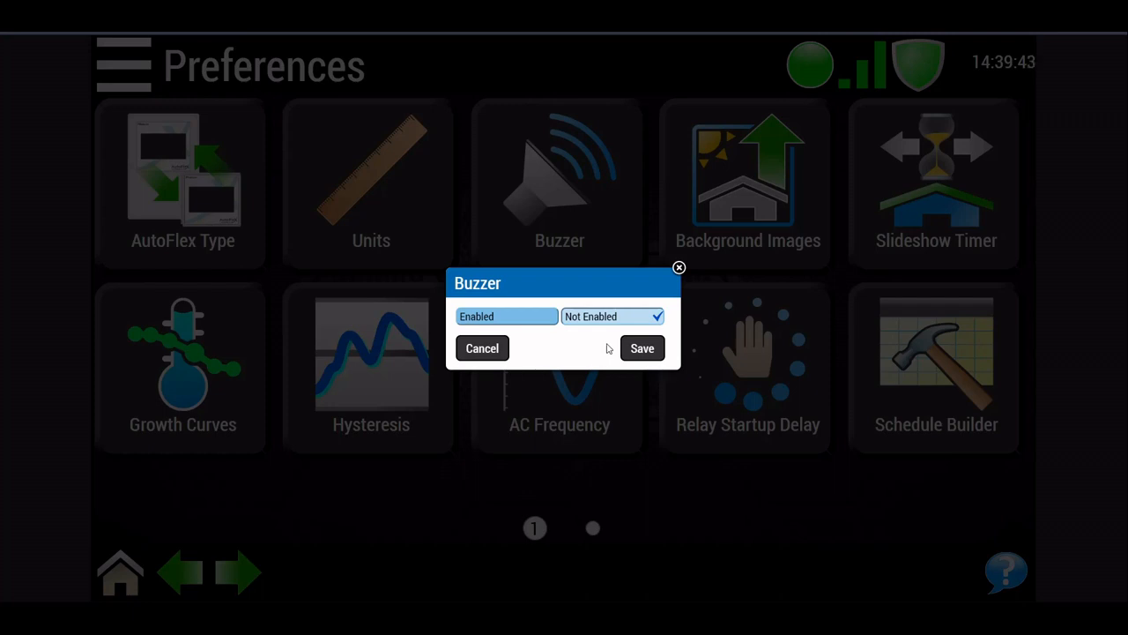
{"action": "left_click", "coordinate": [643, 348]}
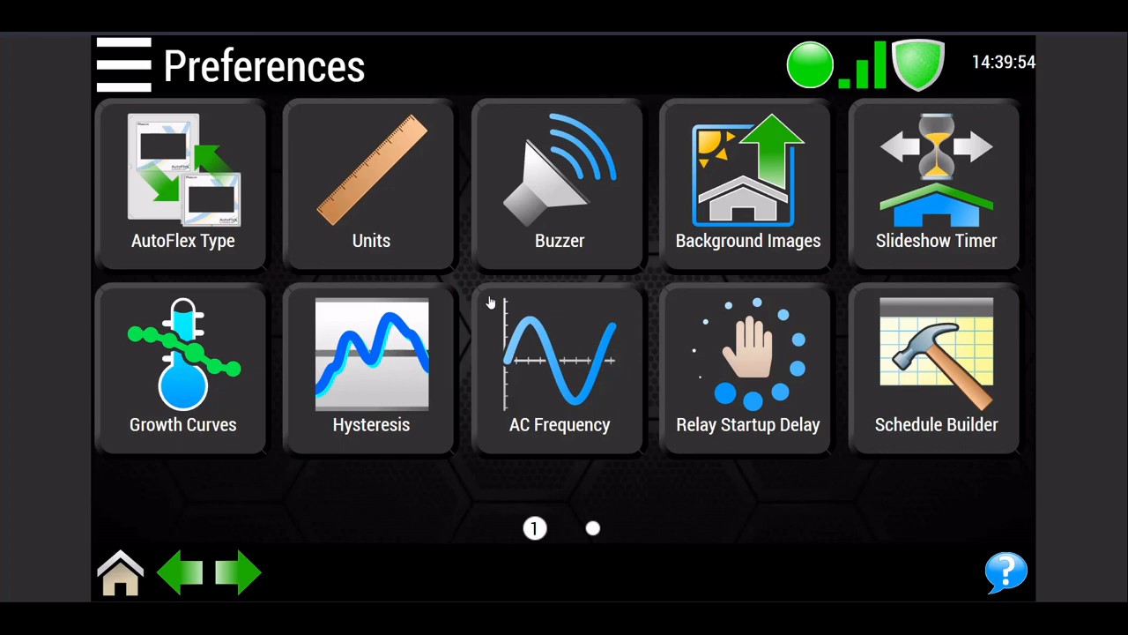
{"action": "left_click", "coordinate": [573, 355]}
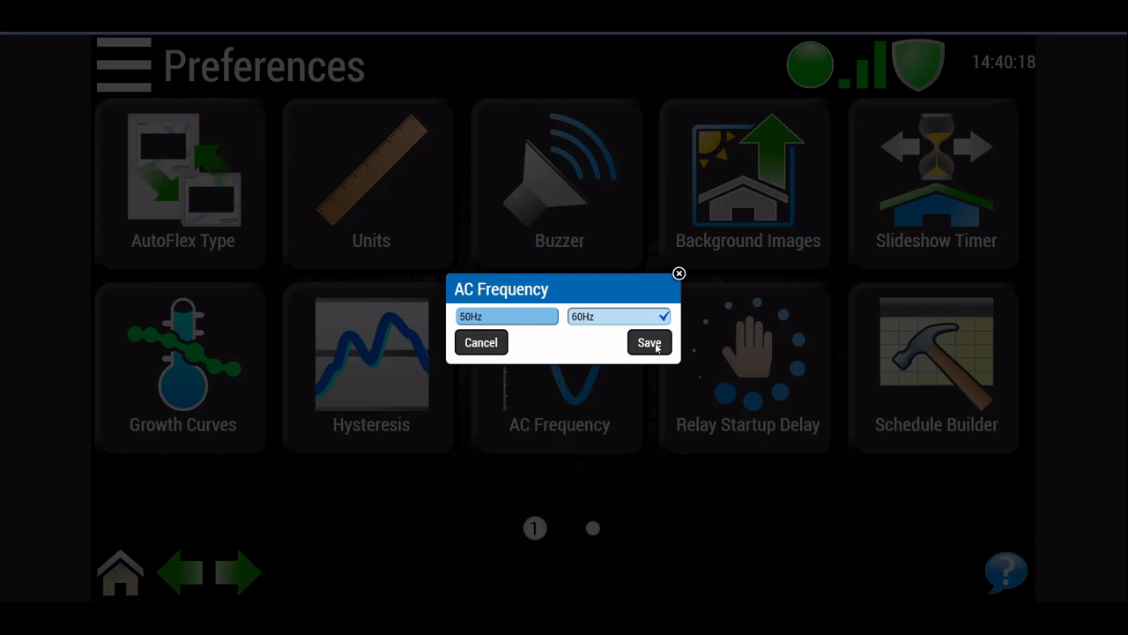
{"action": "left_click", "coordinate": [653, 344]}
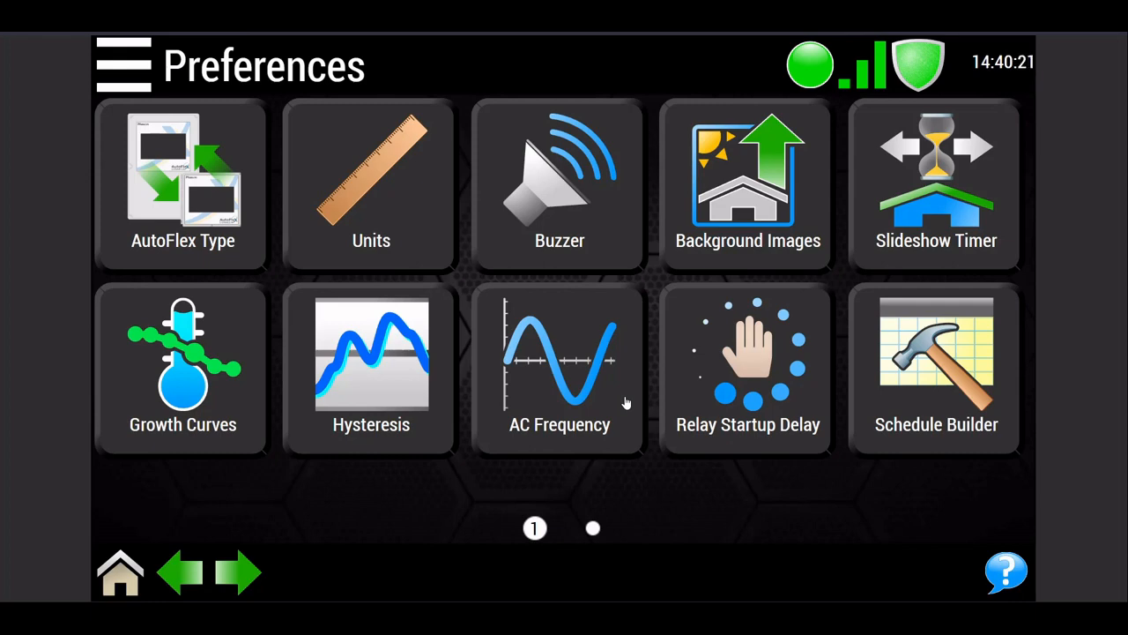
Step: Run the relay startup delay up to 20 seconds and down to 0, raise it slightly and save it
{"action": "left_click", "coordinate": [736, 377]}
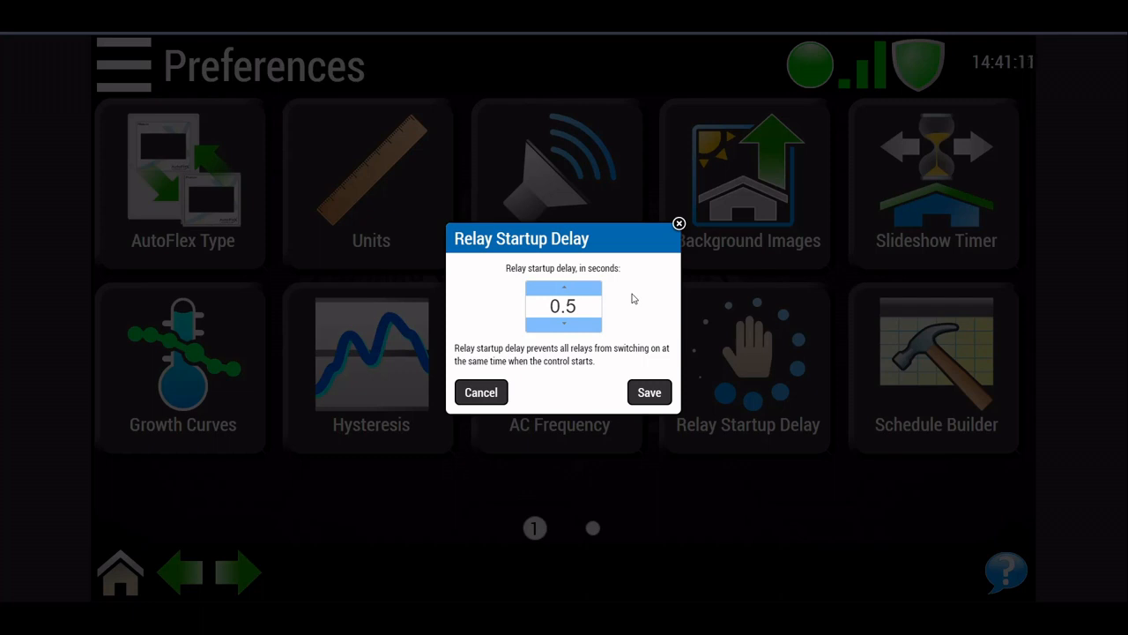
{"action": "left_click", "coordinate": [542, 293]}
{"action": "left_click", "coordinate": [542, 293]}
{"action": "left_click", "coordinate": [542, 293]}
{"action": "left_click", "coordinate": [542, 292]}
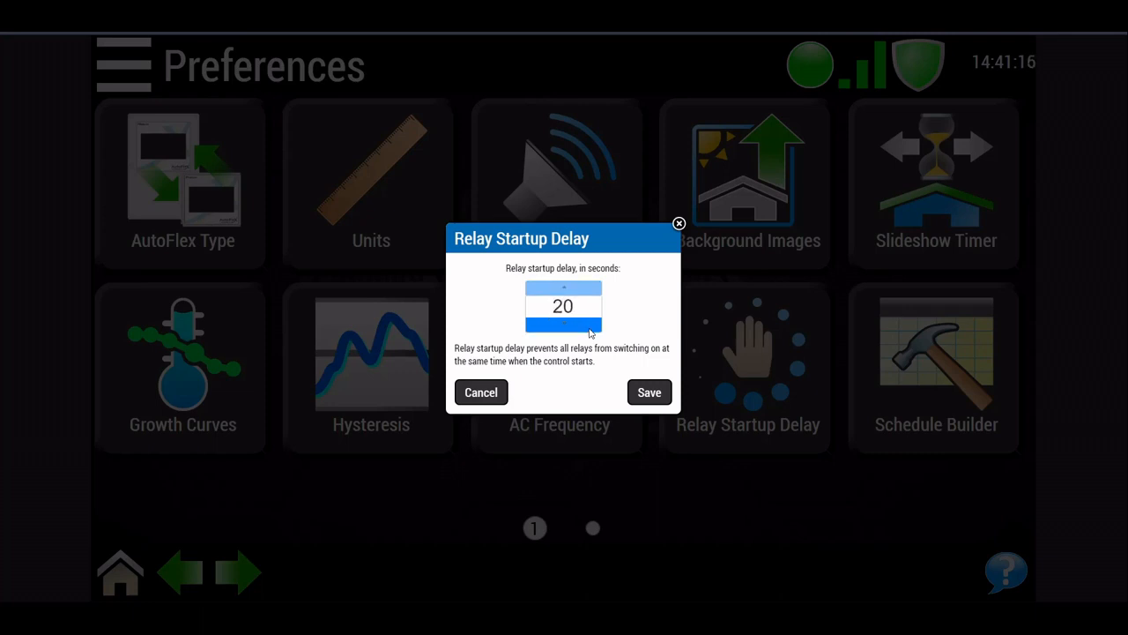
{"action": "left_click", "coordinate": [589, 328]}
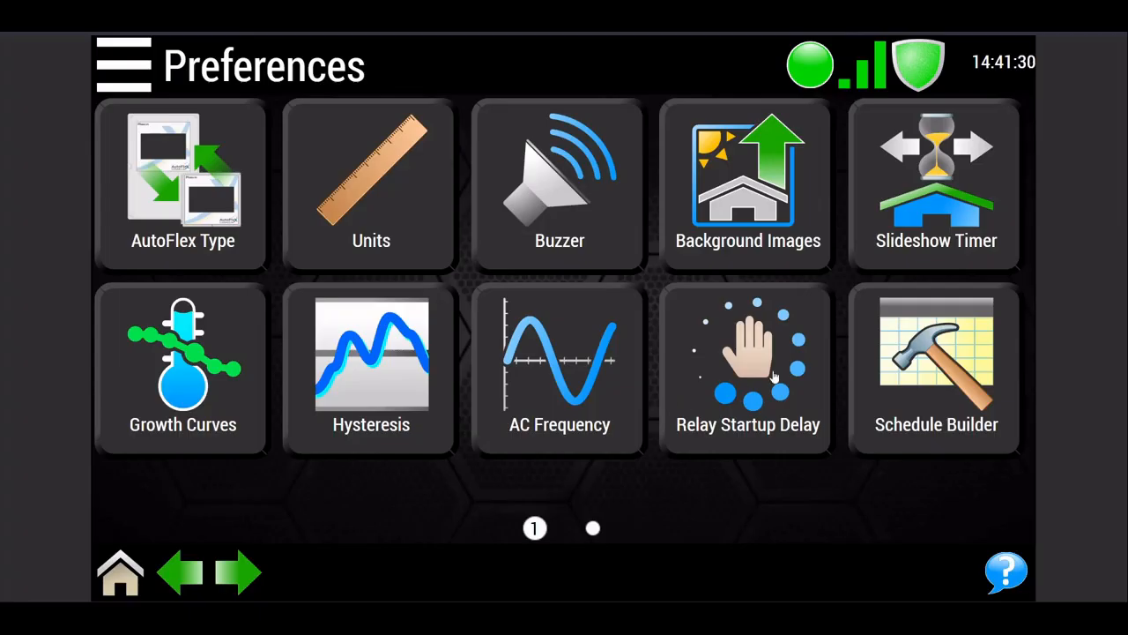
{"action": "left_click", "coordinate": [674, 401]}
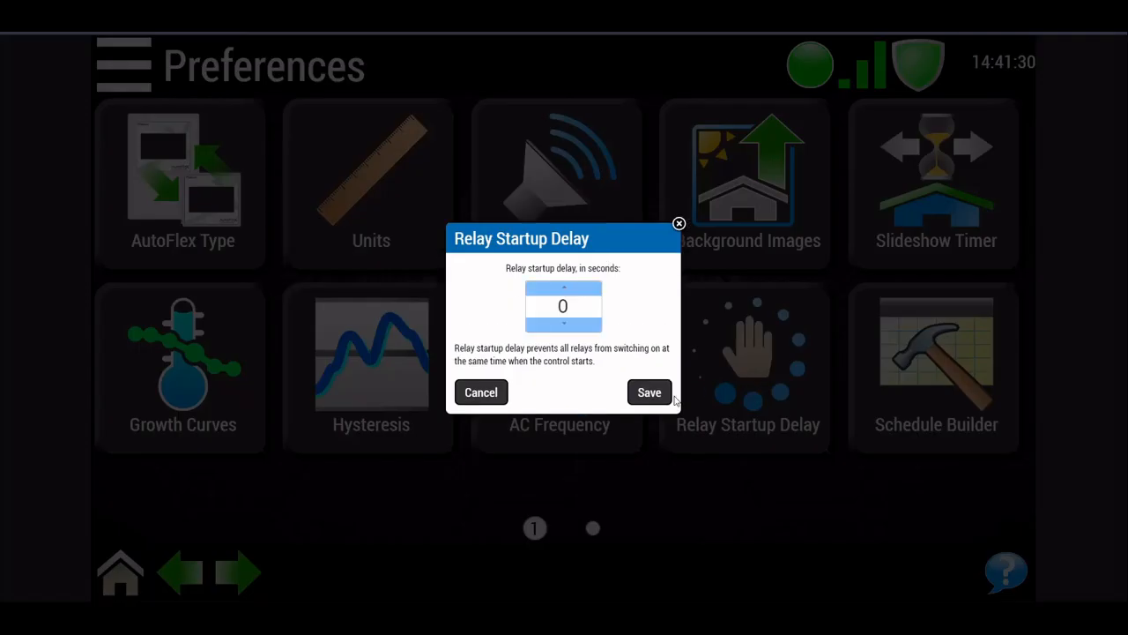
{"action": "left_click", "coordinate": [577, 295]}
{"action": "left_click", "coordinate": [648, 393]}
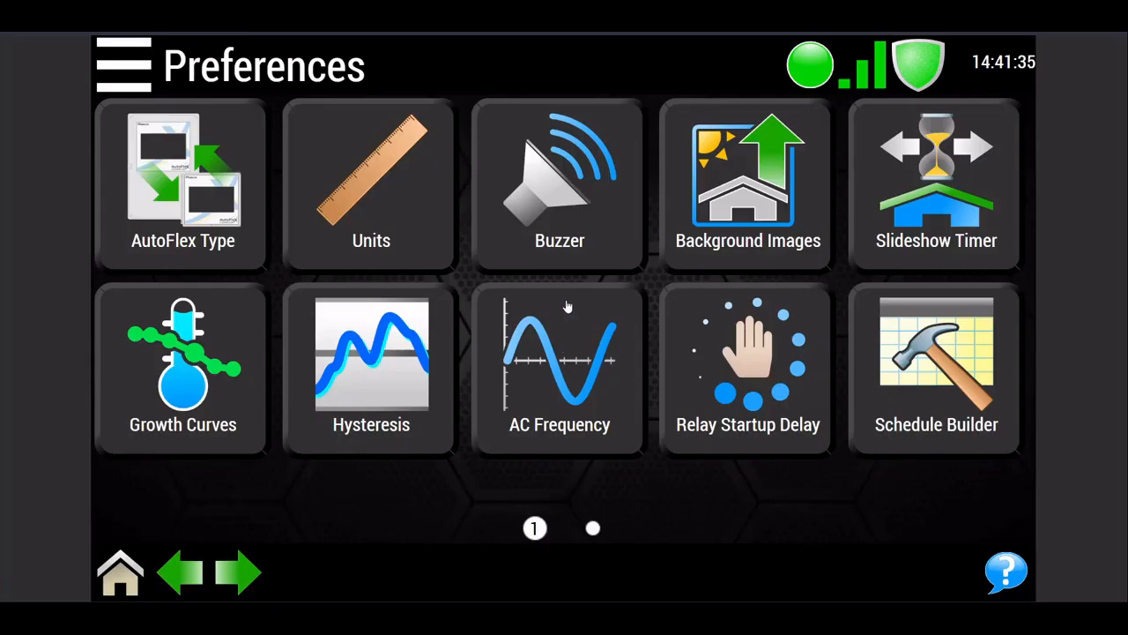
Step: Set the temperature hysteresis to 2
{"action": "left_click", "coordinate": [382, 365]}
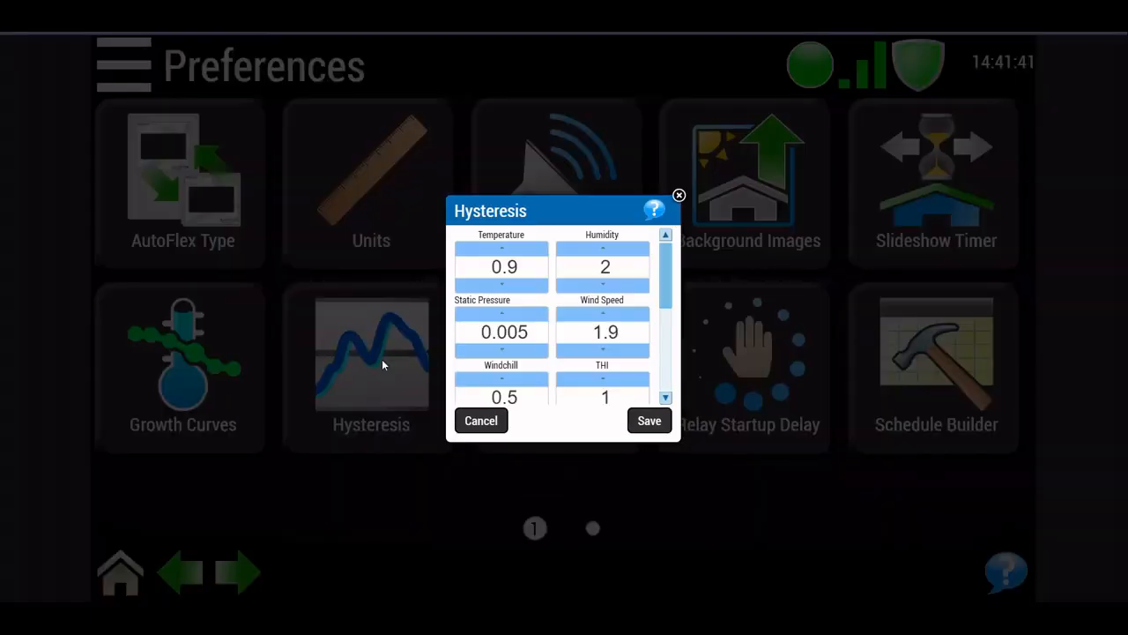
{"action": "left_click", "coordinate": [529, 288]}
{"action": "left_click", "coordinate": [539, 252]}
{"action": "left_click", "coordinate": [539, 256]}
{"action": "left_click", "coordinate": [539, 254]}
{"action": "left_click", "coordinate": [539, 254]}
{"action": "left_click", "coordinate": [540, 253]}
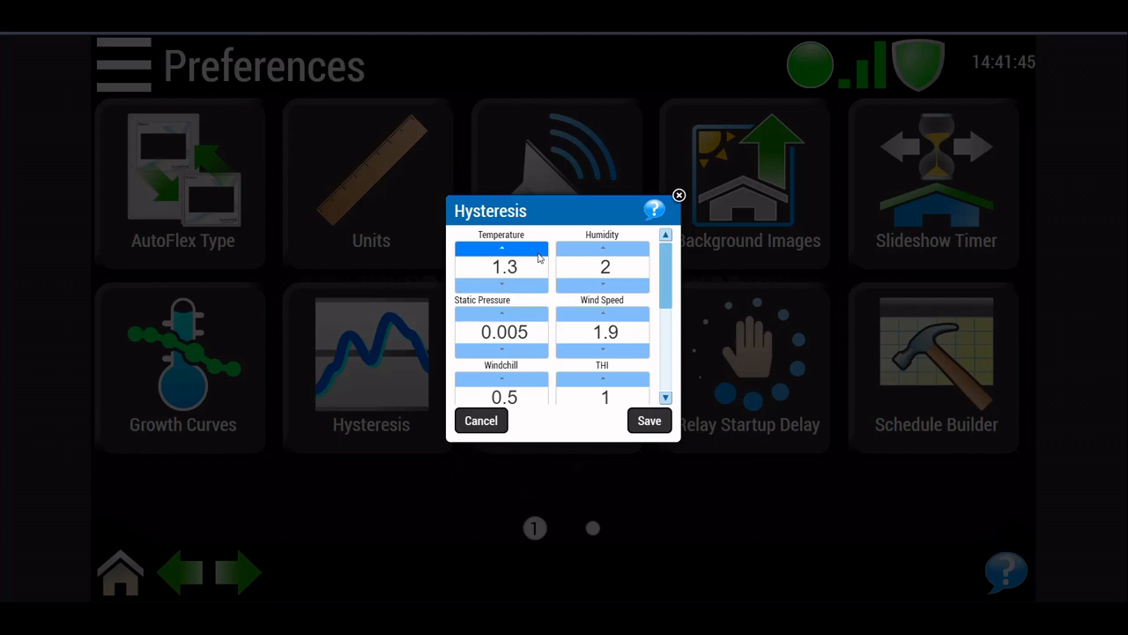
{"action": "left_click", "coordinate": [540, 254]}
{"action": "left_click", "coordinate": [540, 254]}
{"action": "left_click", "coordinate": [540, 254]}
{"action": "left_click", "coordinate": [539, 254]}
{"action": "left_click", "coordinate": [539, 254]}
{"action": "left_click", "coordinate": [539, 253]}
{"action": "left_click", "coordinate": [539, 254]}
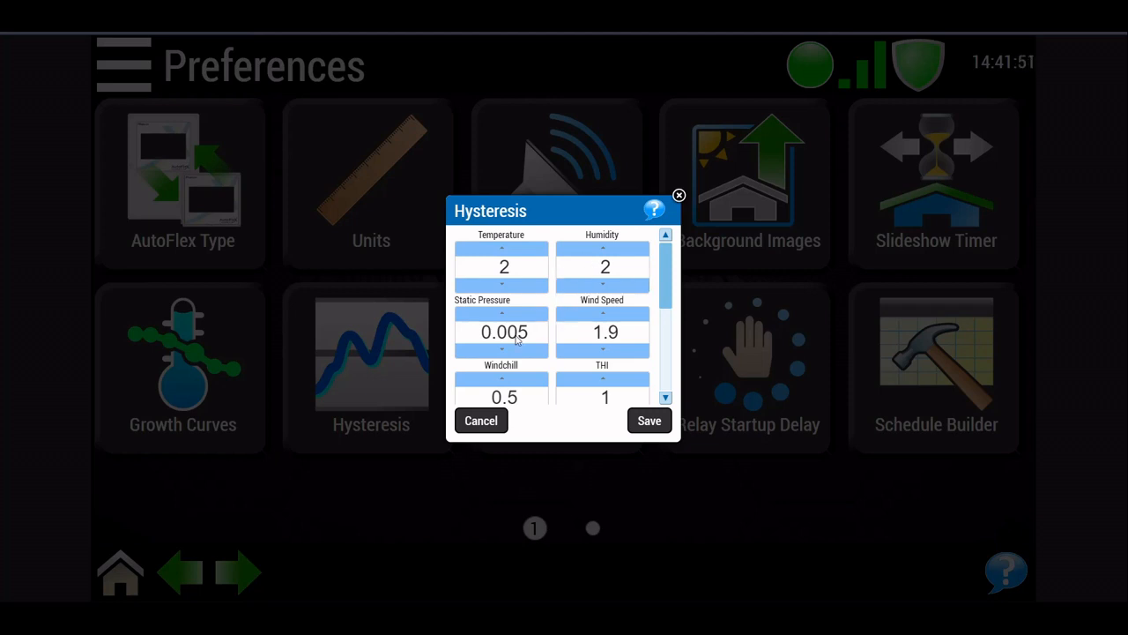
Step: Review the remaining hysteresis values through barometric pressure and wind direction, and save the hysteresis settings
{"action": "scroll", "coordinate": [588, 332], "scroll_direction": "down", "scroll_amount": 3}
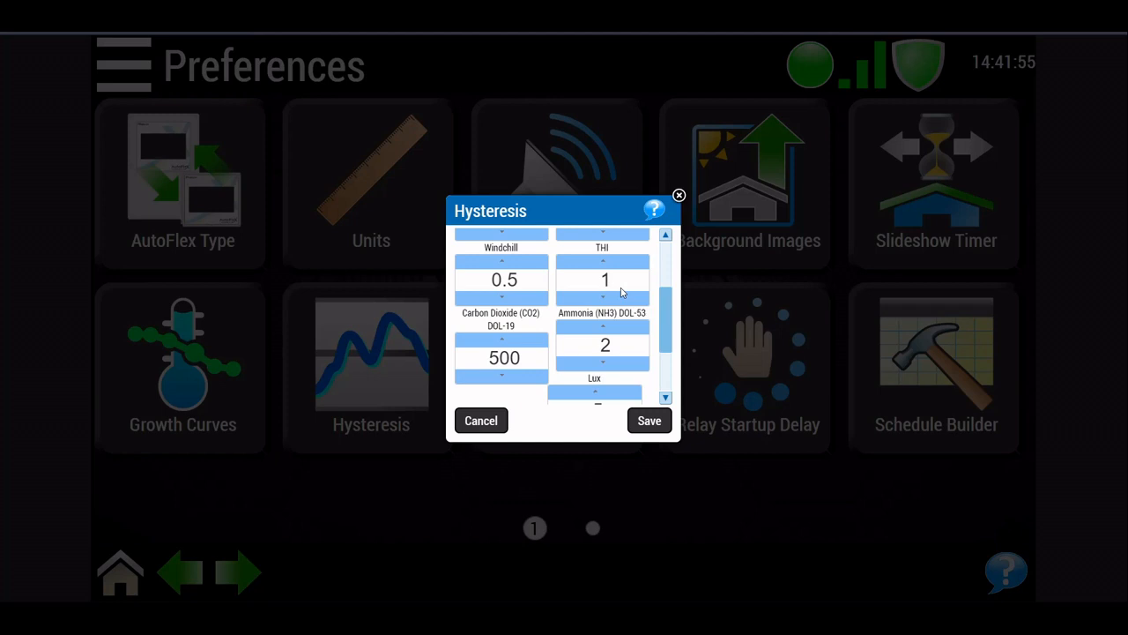
{"action": "scroll", "coordinate": [622, 292], "scroll_direction": "down", "scroll_amount": 2}
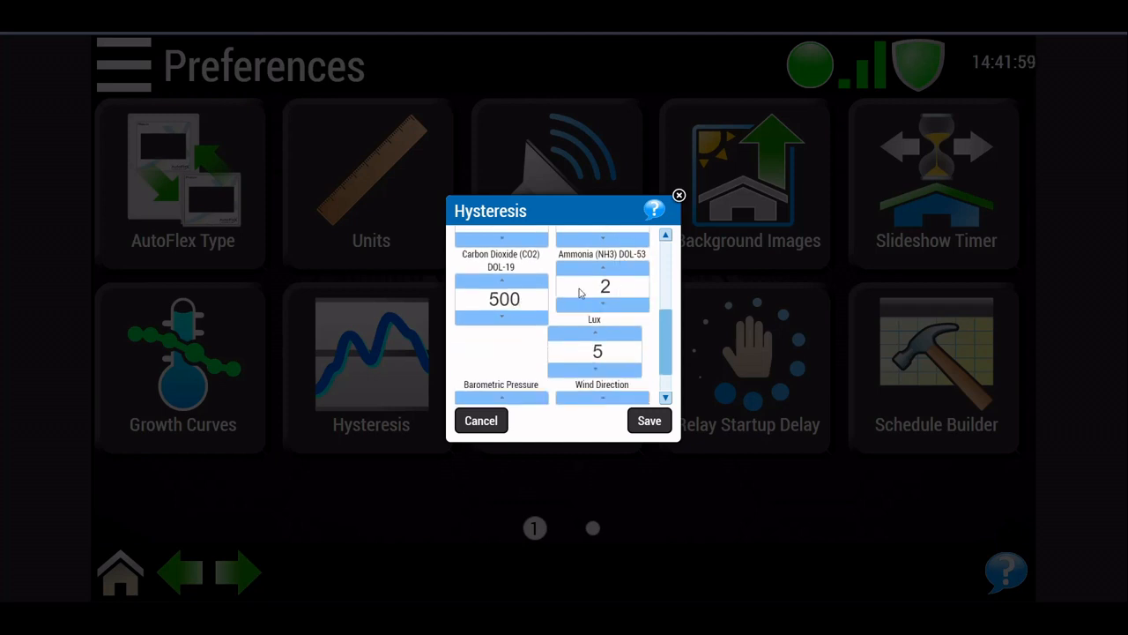
{"action": "scroll", "coordinate": [580, 307], "scroll_direction": "down", "scroll_amount": 1}
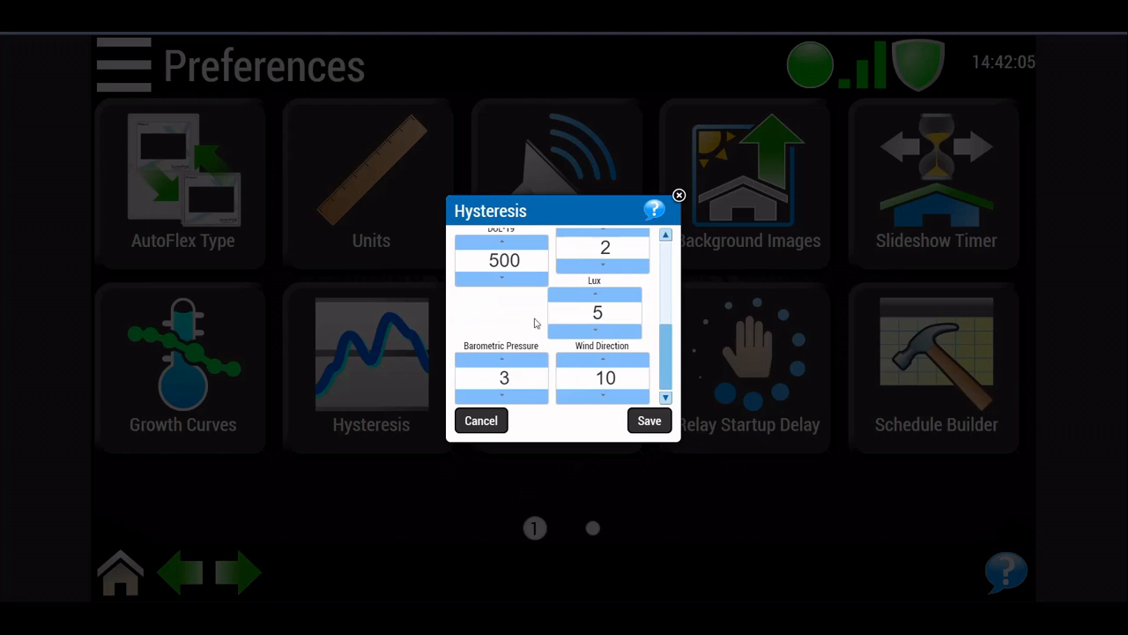
{"action": "scroll", "coordinate": [534, 323], "scroll_direction": "up", "scroll_amount": 5}
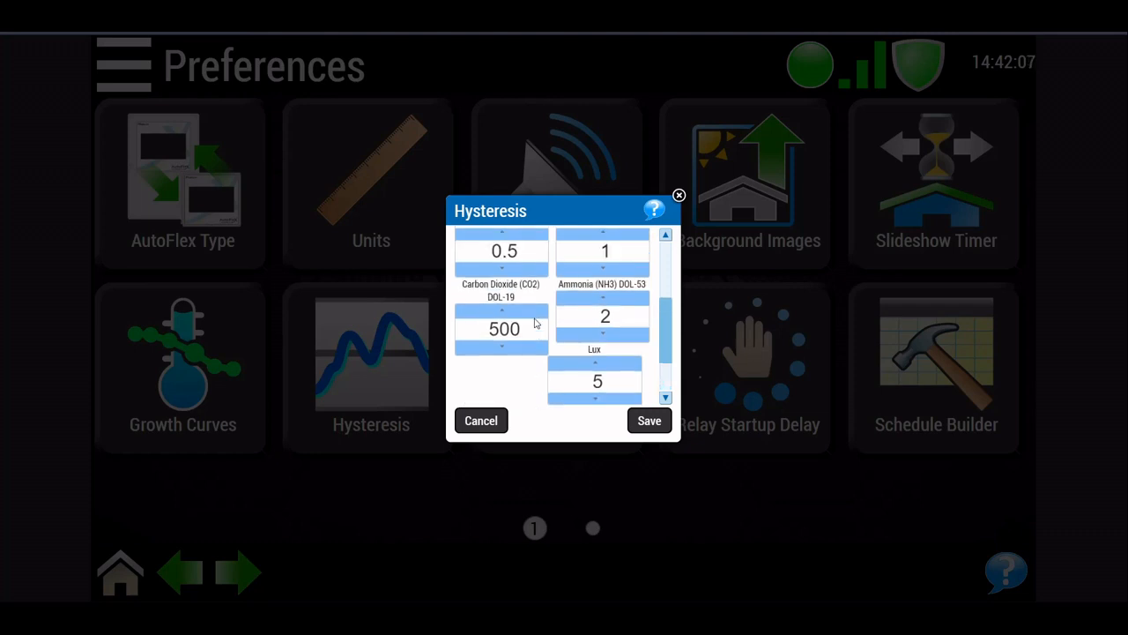
{"action": "left_click", "coordinate": [534, 319]}
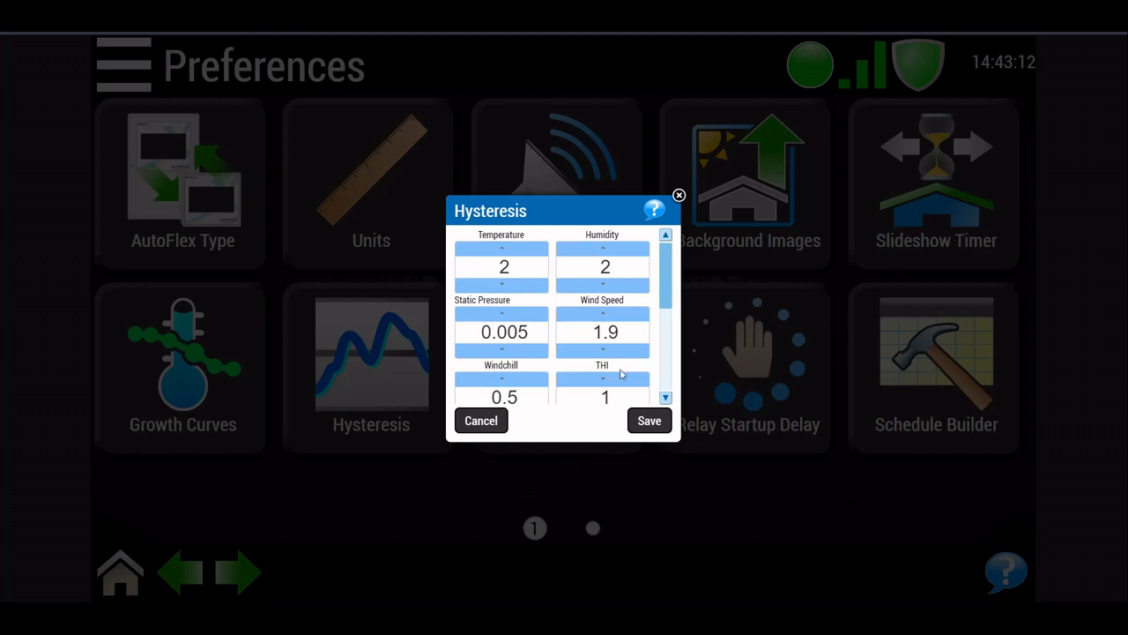
{"action": "left_click", "coordinate": [652, 422]}
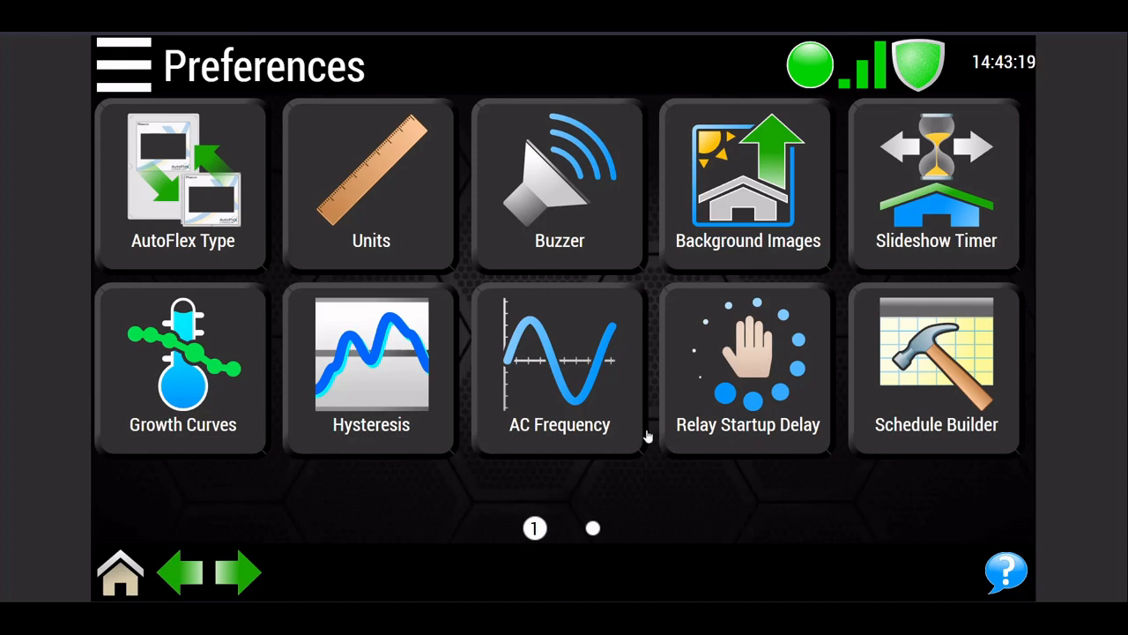
Step: Read the built-in help explanation of hysteresis and close it
{"action": "left_click", "coordinate": [364, 371]}
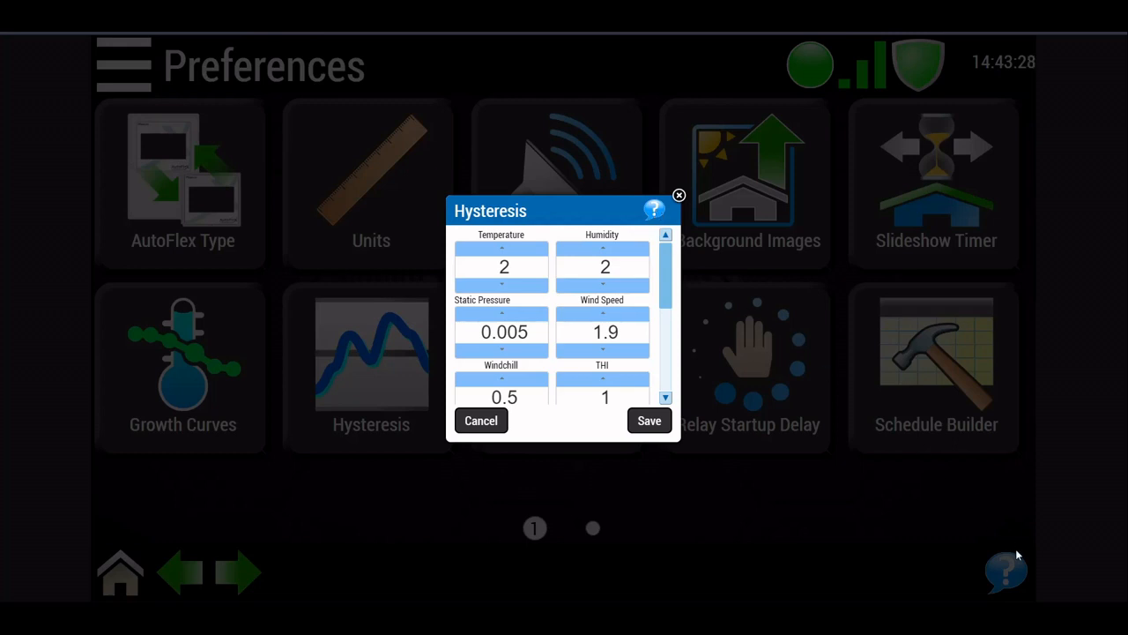
{"action": "left_click", "coordinate": [654, 210]}
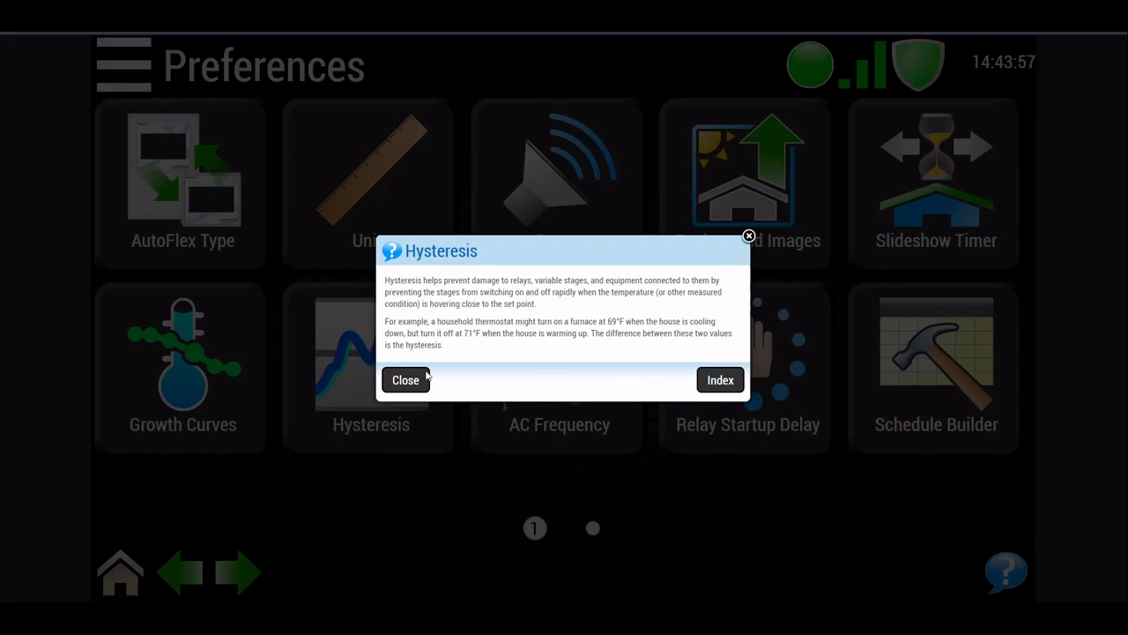
{"action": "left_click", "coordinate": [419, 381]}
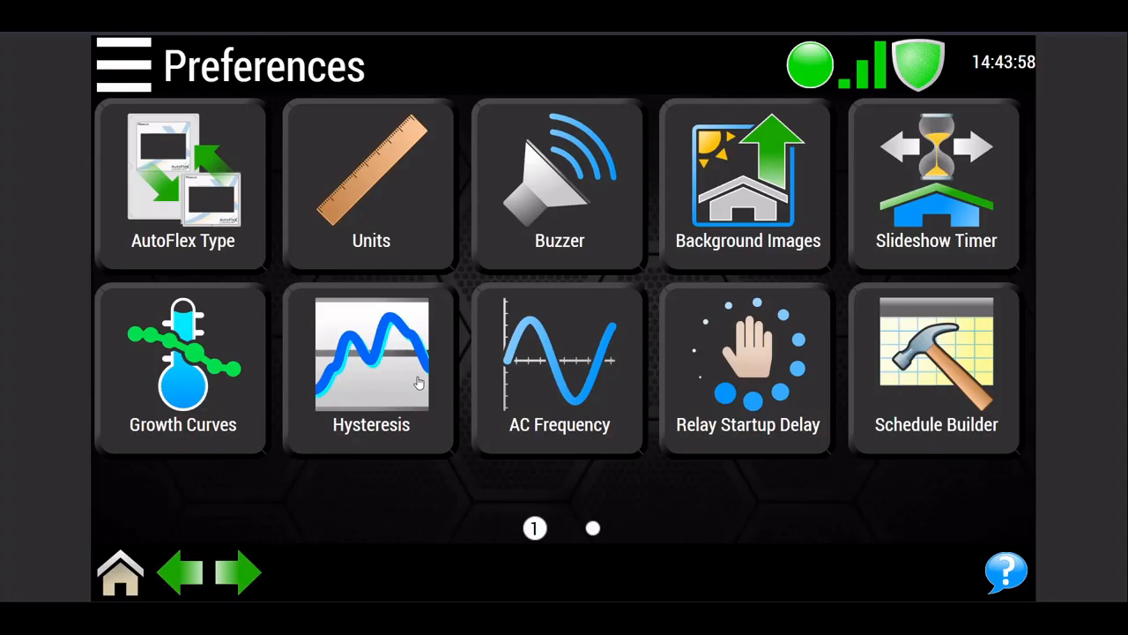